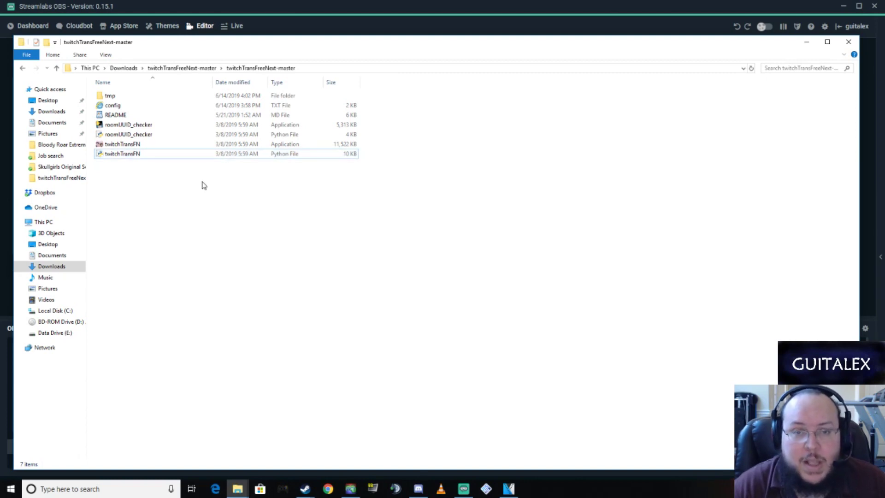
- Open the README in WordPad and highlight the config.txt usage step and the author's Twitch link
{"action": "double_click", "coordinate": [162, 116]}
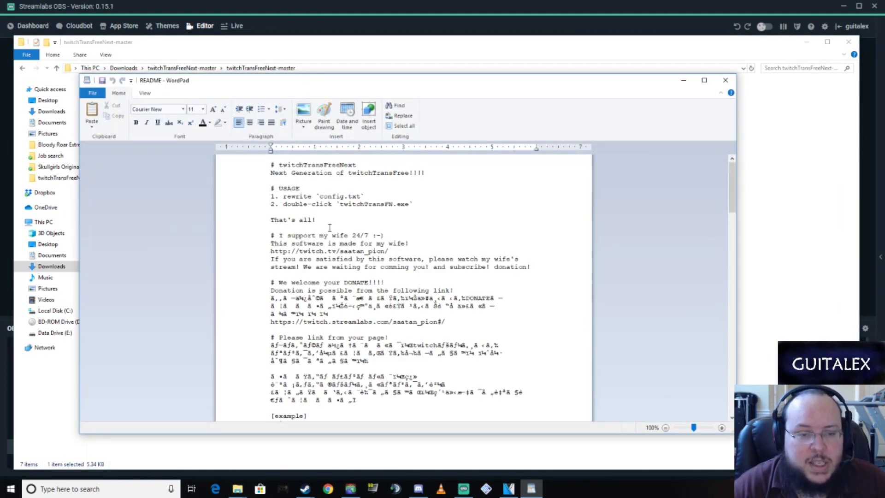
{"action": "left_click_drag", "start_coordinate": [316, 197], "coordinate": [408, 204]}
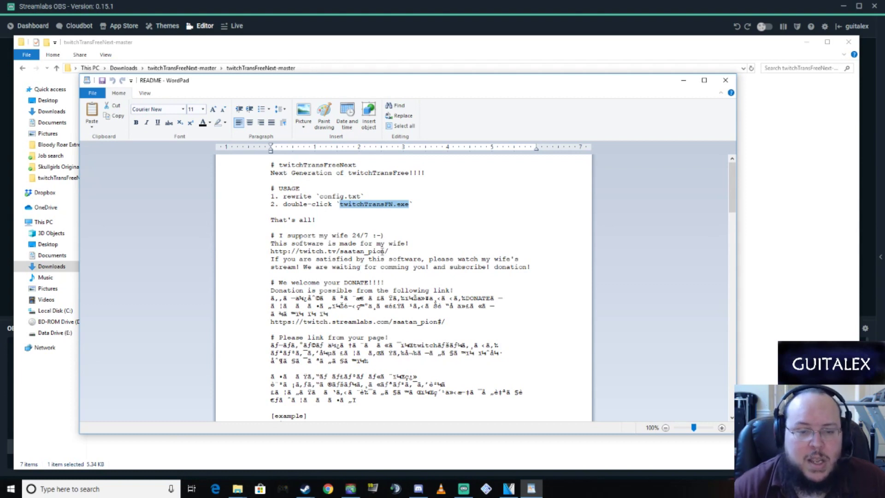
{"action": "left_click_drag", "start_coordinate": [394, 251], "coordinate": [275, 255]}
- Scroll through the credits, highlighting the image link and the artist's credit and channel link
{"action": "scroll", "coordinate": [275, 255], "scroll_direction": "down", "scroll_amount": 3}
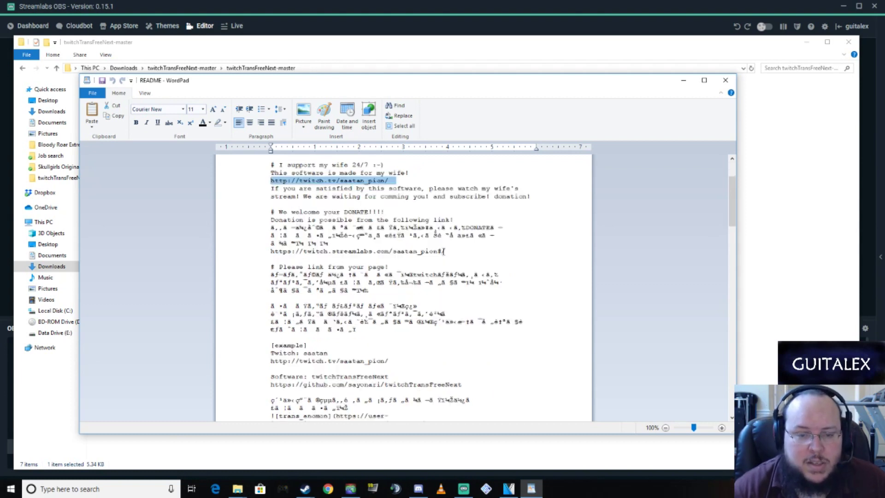
{"action": "left_click_drag", "start_coordinate": [445, 252], "coordinate": [277, 254]}
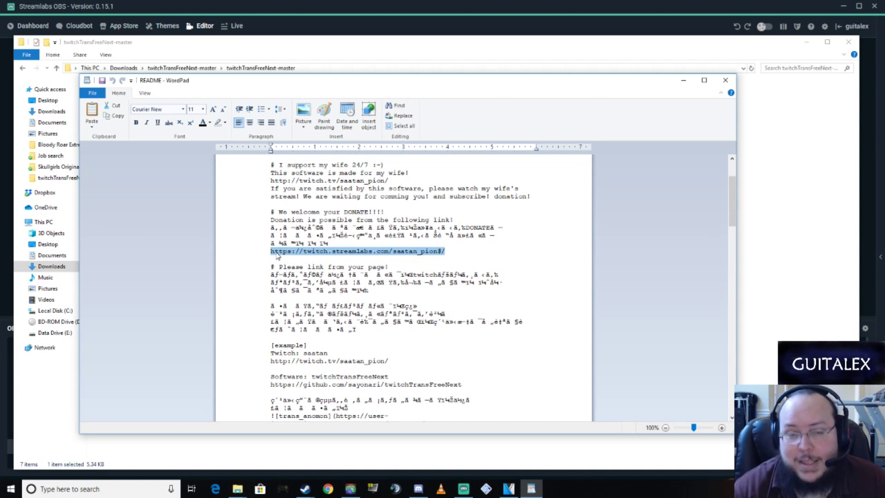
{"action": "scroll", "coordinate": [276, 255], "scroll_direction": "down", "scroll_amount": 4}
{"action": "left_click_drag", "start_coordinate": [466, 291], "coordinate": [269, 259]}
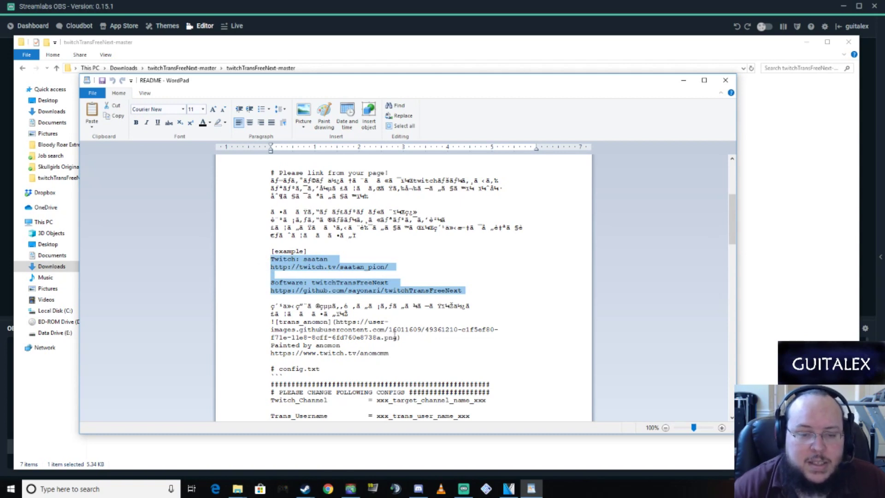
{"action": "left_click_drag", "start_coordinate": [397, 337], "coordinate": [339, 324]}
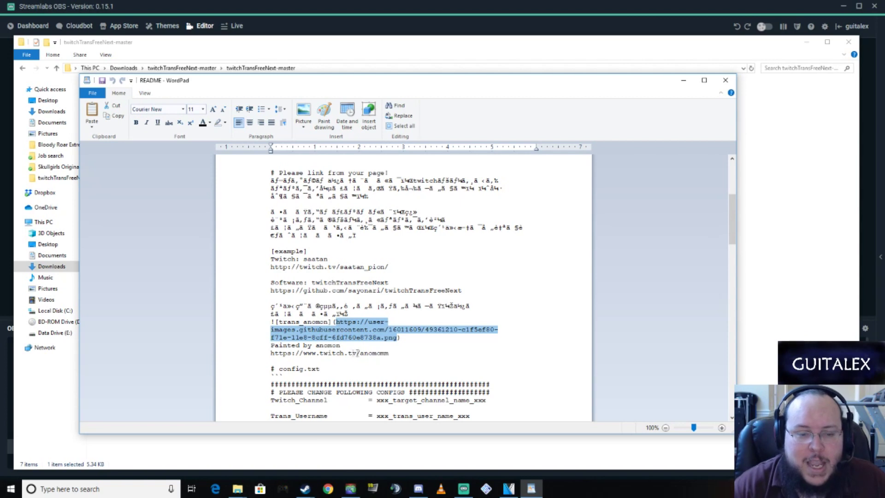
{"action": "left_click_drag", "start_coordinate": [391, 353], "coordinate": [287, 346]}
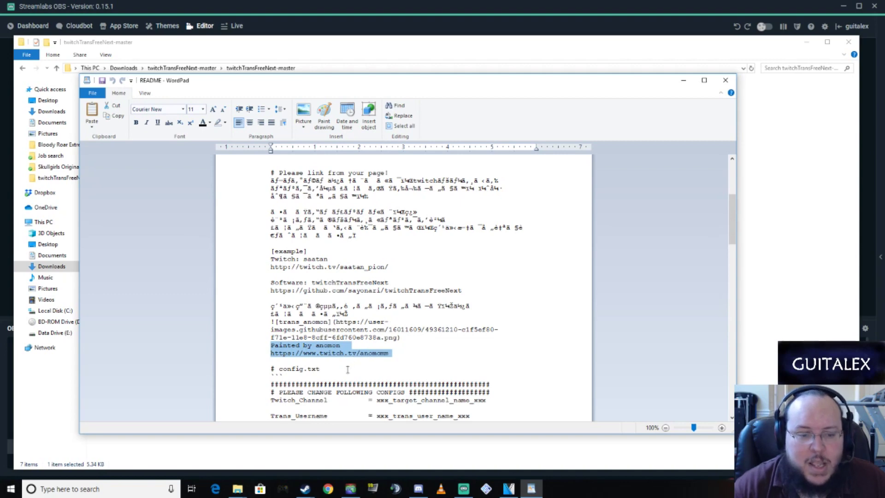
{"action": "scroll", "coordinate": [368, 360], "scroll_direction": "down", "scroll_amount": 10}
- Highlight the Twitch_Channel, Trans_Username and Trans_OAUTH placeholder values and the GoldenRod text colour
{"action": "scroll", "coordinate": [351, 356], "scroll_direction": "up", "scroll_amount": 1}
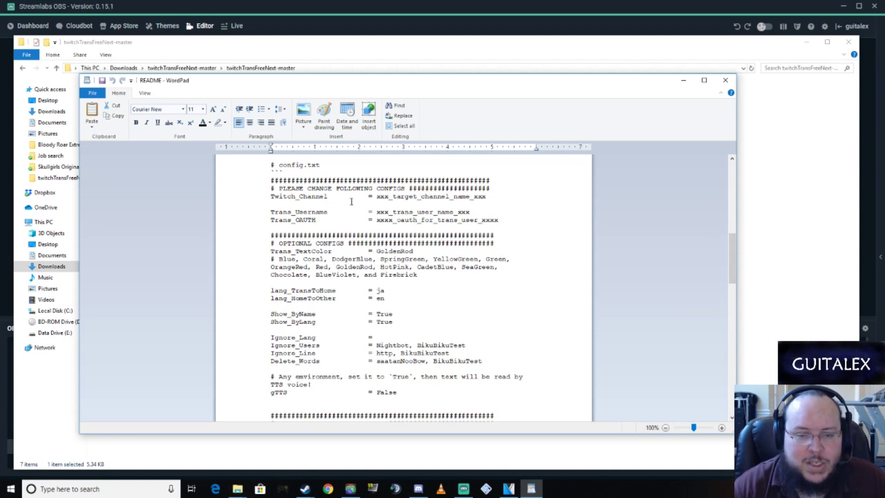
{"action": "left_click_drag", "start_coordinate": [376, 197], "coordinate": [486, 197]}
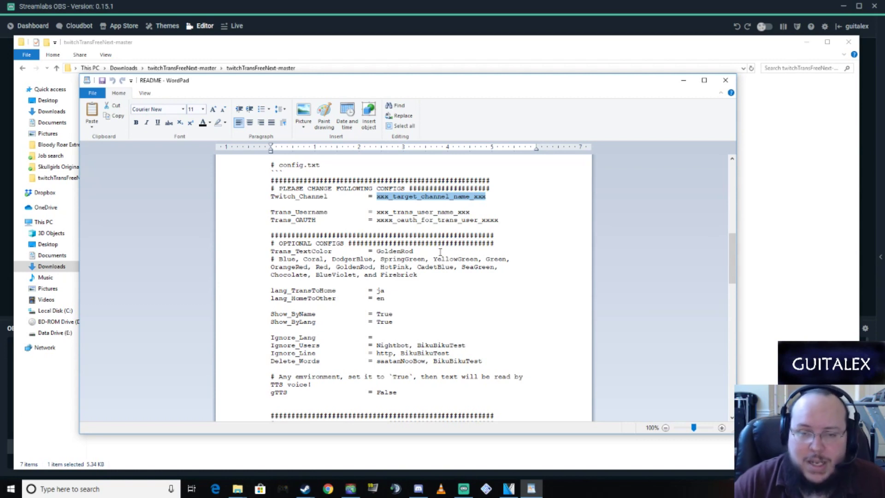
{"action": "left_click", "coordinate": [468, 212]}
{"action": "left_click_drag", "start_coordinate": [468, 211], "coordinate": [386, 213]}
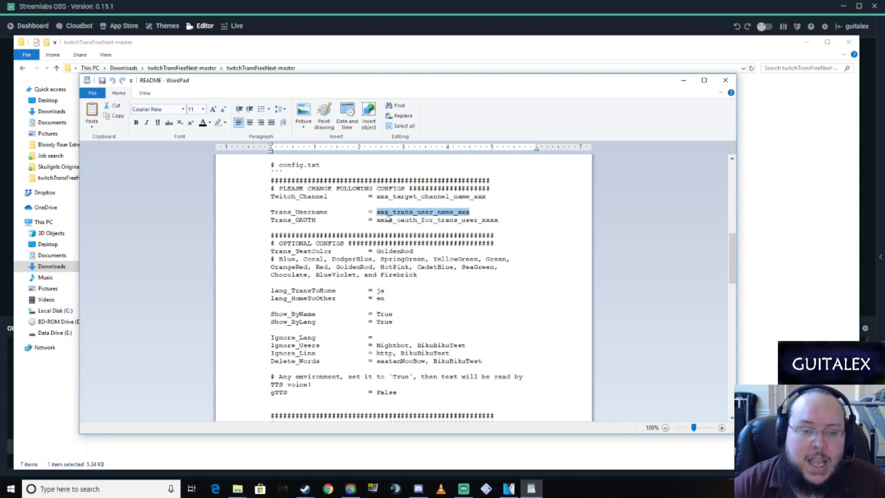
{"action": "left_click_drag", "start_coordinate": [377, 220], "coordinate": [499, 220]}
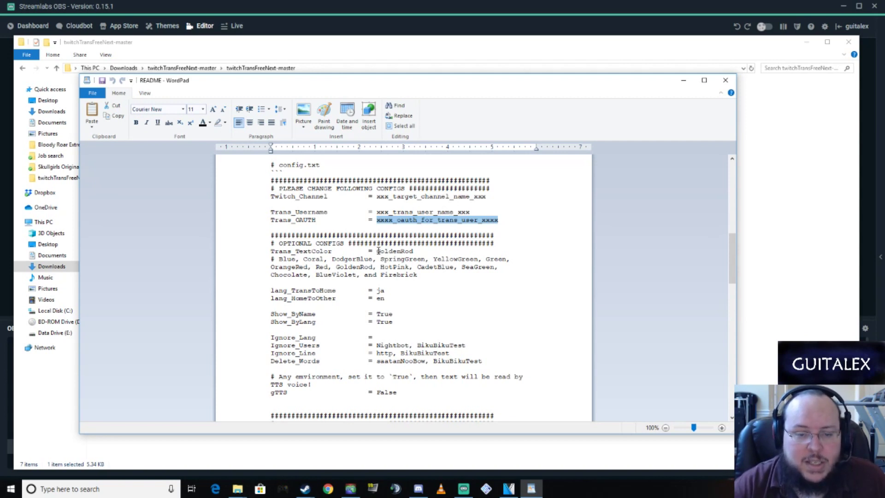
{"action": "left_click_drag", "start_coordinate": [376, 251], "coordinate": [413, 251]}
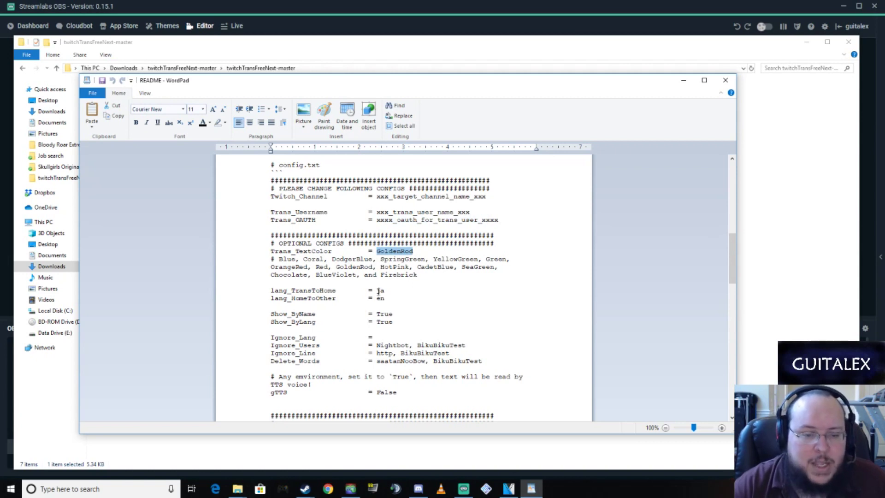
{"action": "left_click_drag", "start_coordinate": [377, 290], "coordinate": [387, 290]}
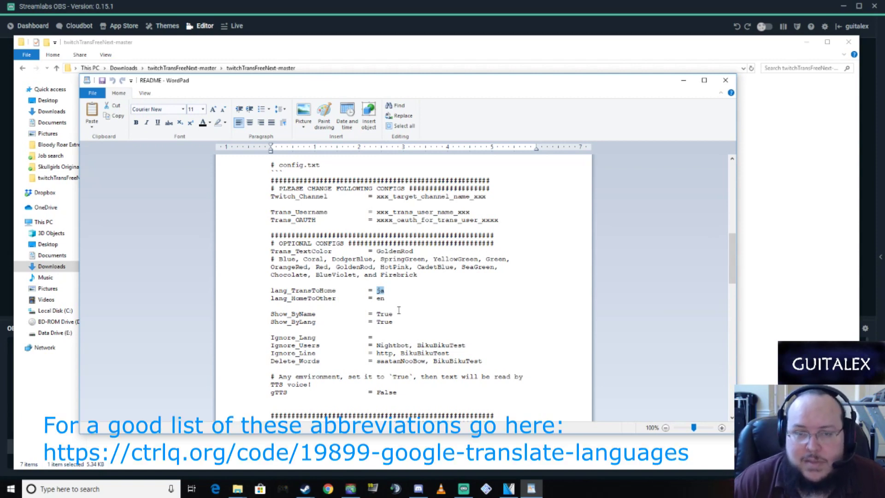
{"action": "left_click", "coordinate": [375, 296]}
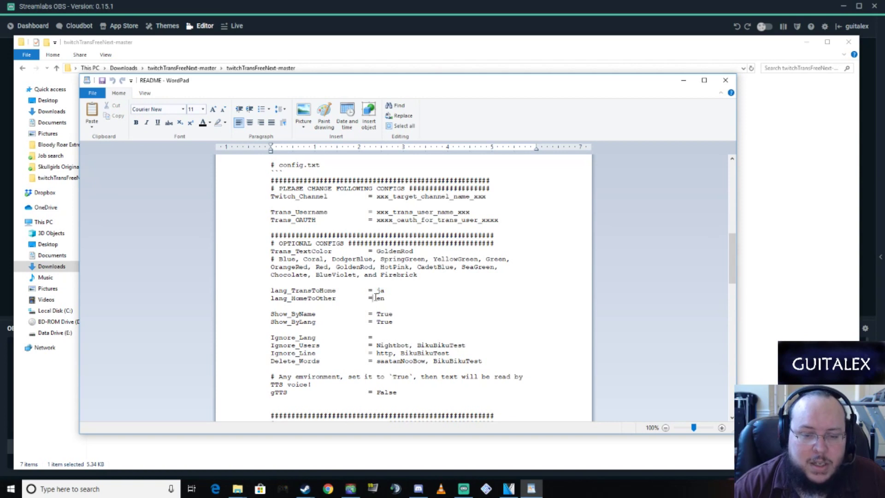
{"action": "double_click", "coordinate": [384, 297]}
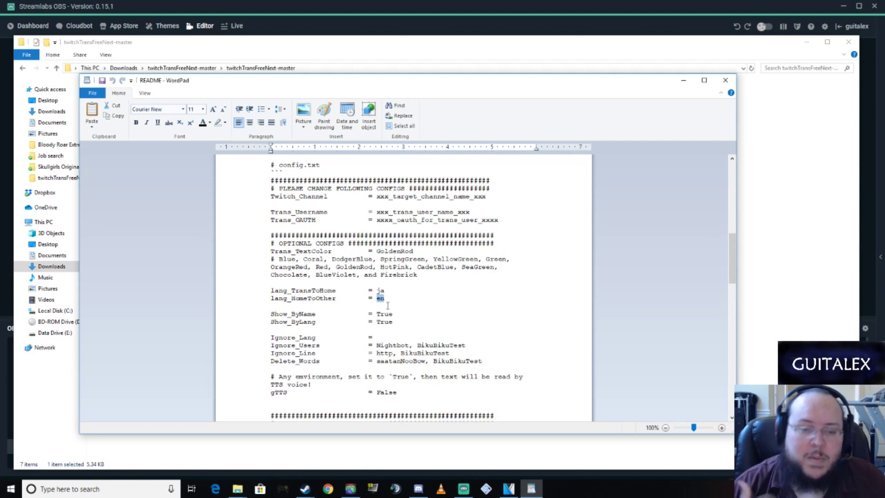
{"action": "double_click", "coordinate": [381, 291]}
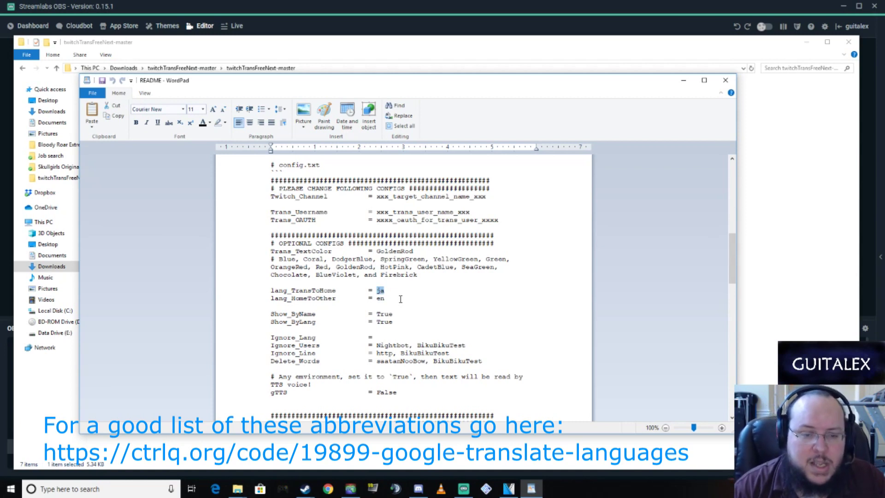
{"action": "double_click", "coordinate": [385, 314]}
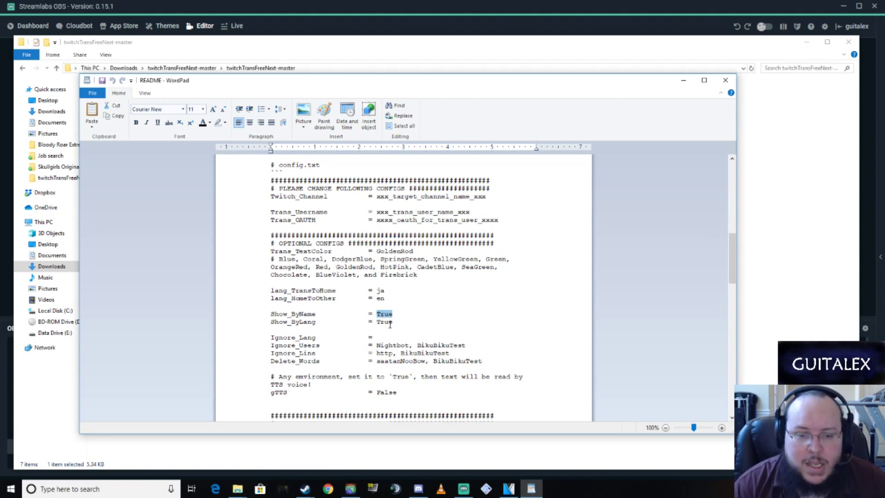
{"action": "double_click", "coordinate": [389, 322]}
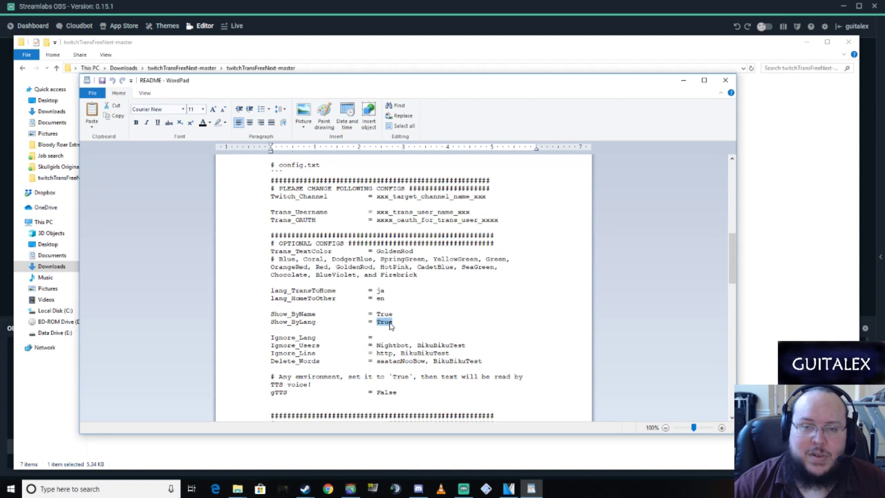
{"action": "double_click", "coordinate": [380, 300]}
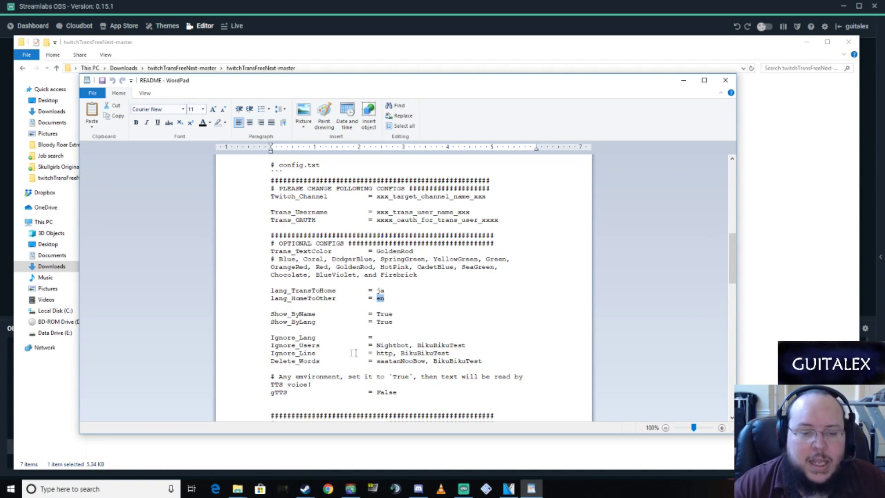
- Highlight http in the Ignore_Line setting, then the Trans_OAUTH value again
{"action": "left_click_drag", "start_coordinate": [378, 353], "coordinate": [391, 353]}
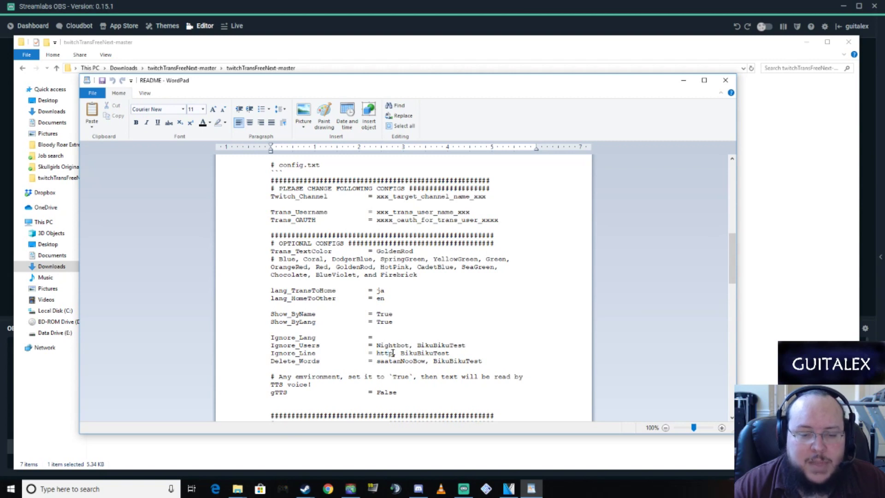
{"action": "double_click", "coordinate": [387, 353]}
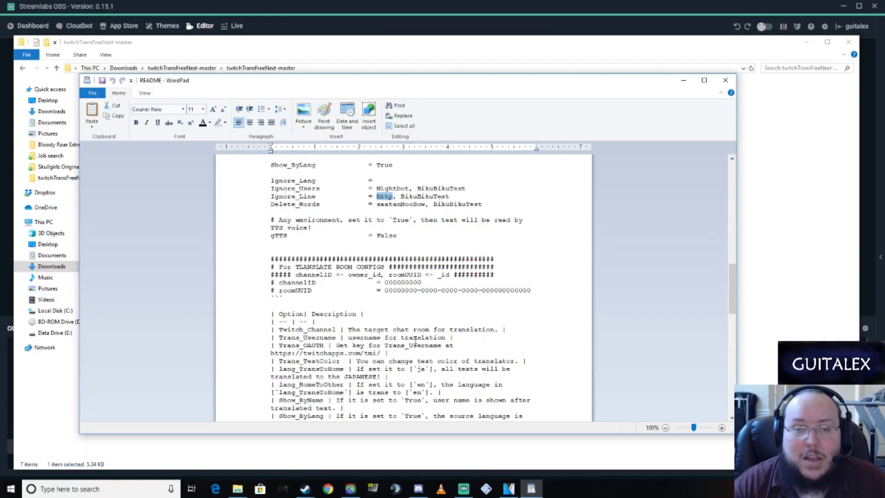
{"action": "scroll", "coordinate": [415, 341], "scroll_direction": "up", "scroll_amount": 15}
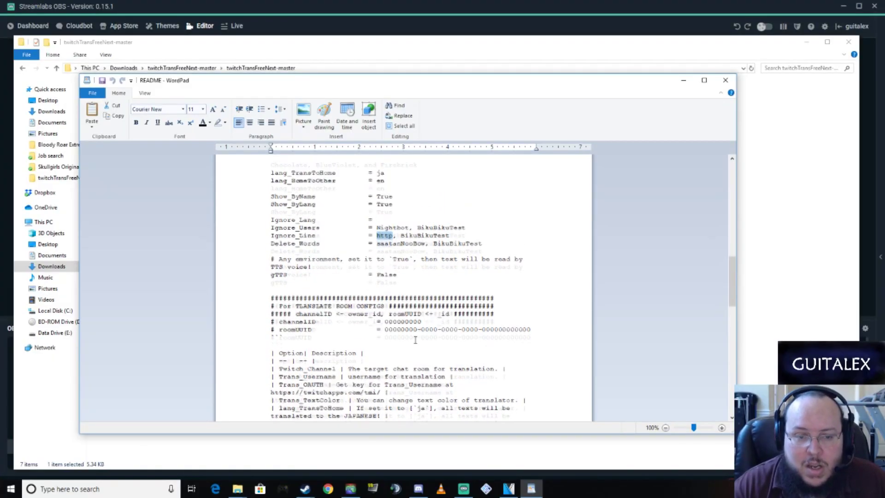
{"action": "scroll", "coordinate": [367, 299], "scroll_direction": "down", "scroll_amount": 15}
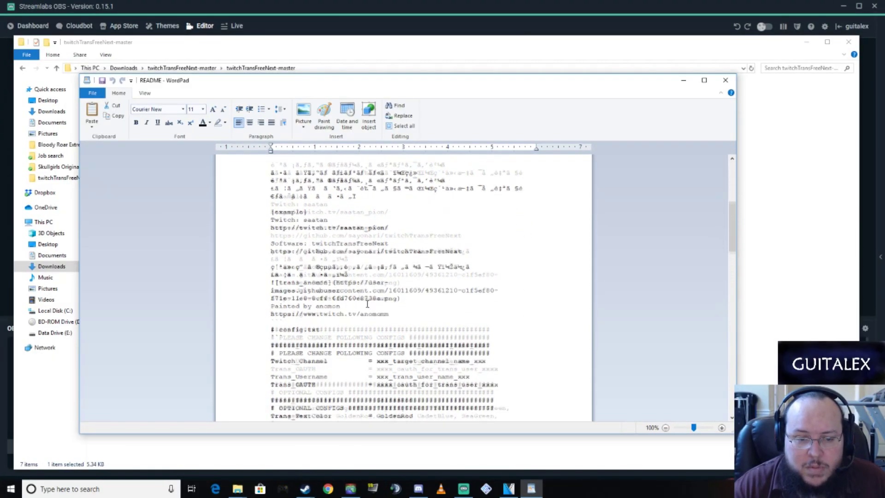
{"action": "left_click_drag", "start_coordinate": [375, 243], "coordinate": [496, 249]}
{"action": "left_click", "coordinate": [480, 274]}
{"action": "scroll", "coordinate": [458, 293], "scroll_direction": "down", "scroll_amount": 6}
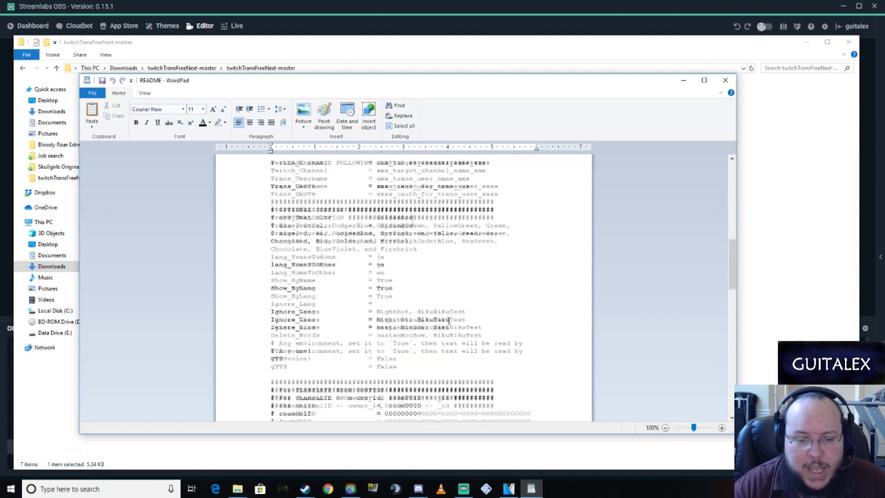
{"action": "scroll", "coordinate": [449, 320], "scroll_direction": "down", "scroll_amount": 6}
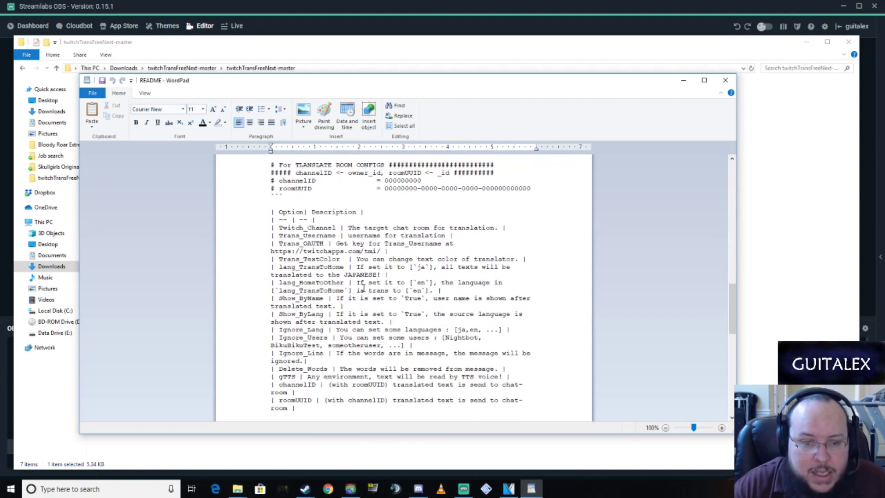
{"action": "left_click_drag", "start_coordinate": [272, 252], "coordinate": [384, 252]}
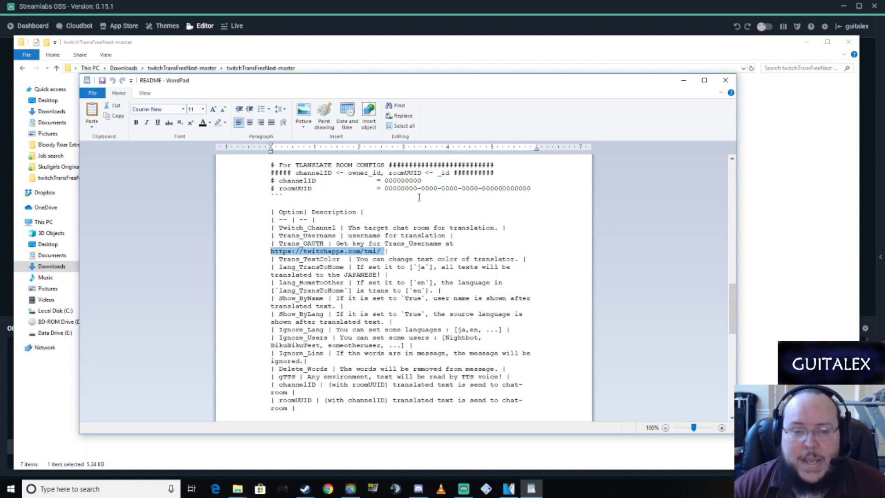
{"action": "scroll", "coordinate": [406, 255], "scroll_direction": "up", "scroll_amount": 5}
{"action": "scroll", "coordinate": [420, 253], "scroll_direction": "up", "scroll_amount": 3}
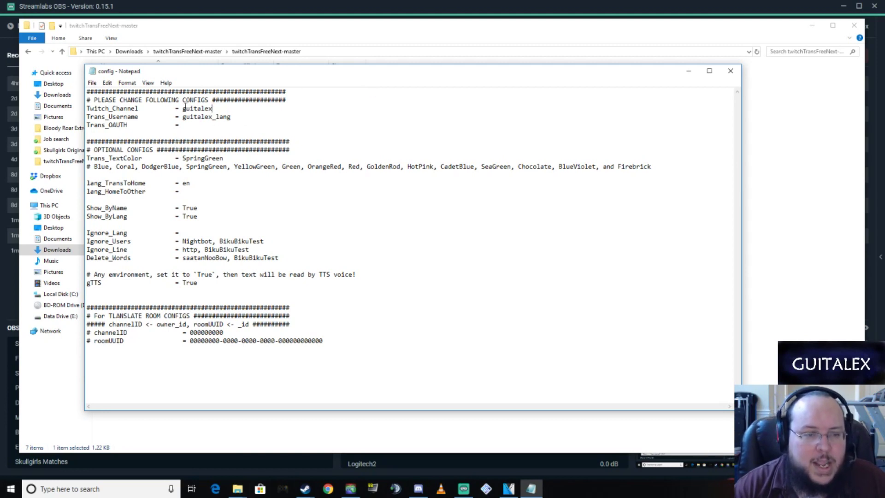
{"action": "left_click_drag", "start_coordinate": [183, 108], "coordinate": [222, 111]}
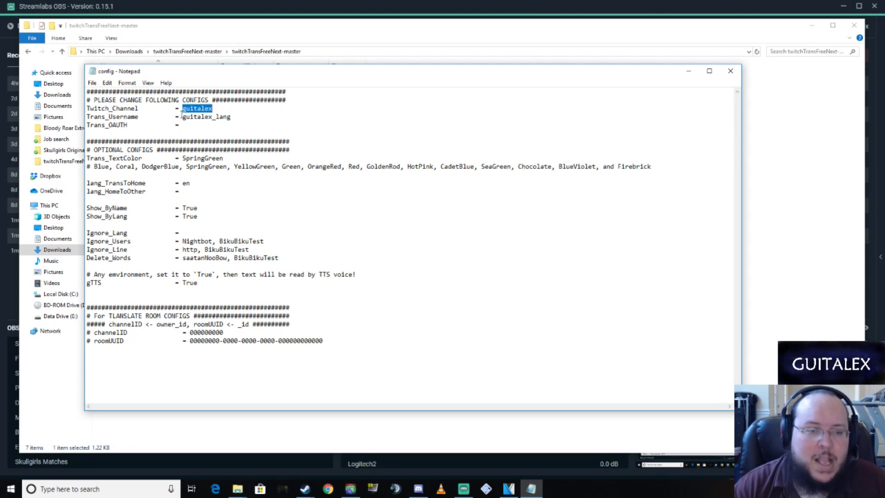
{"action": "left_click_drag", "start_coordinate": [182, 117], "coordinate": [234, 118]}
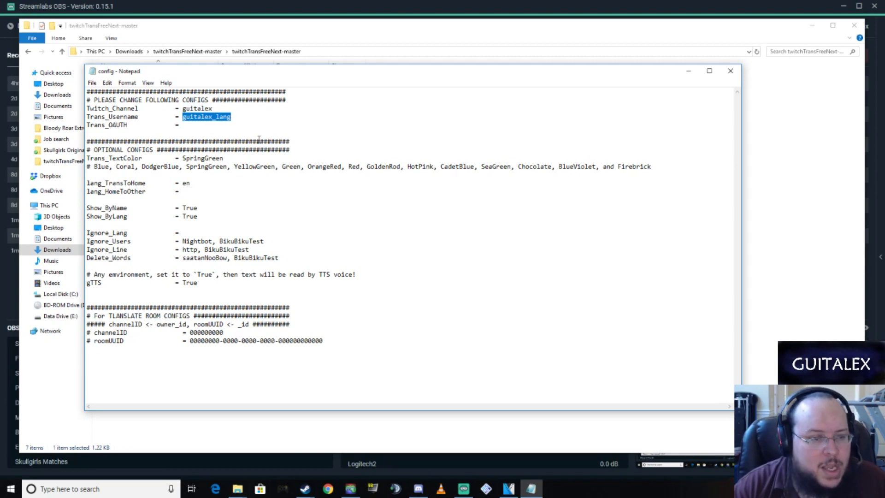
{"action": "left_click", "coordinate": [191, 126]}
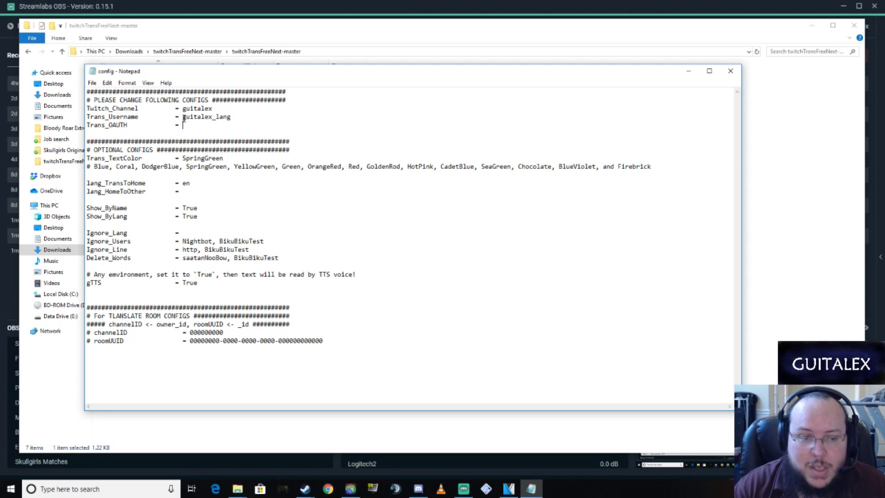
{"action": "left_click_drag", "start_coordinate": [183, 117], "coordinate": [230, 118]}
{"action": "left_click", "coordinate": [224, 125]}
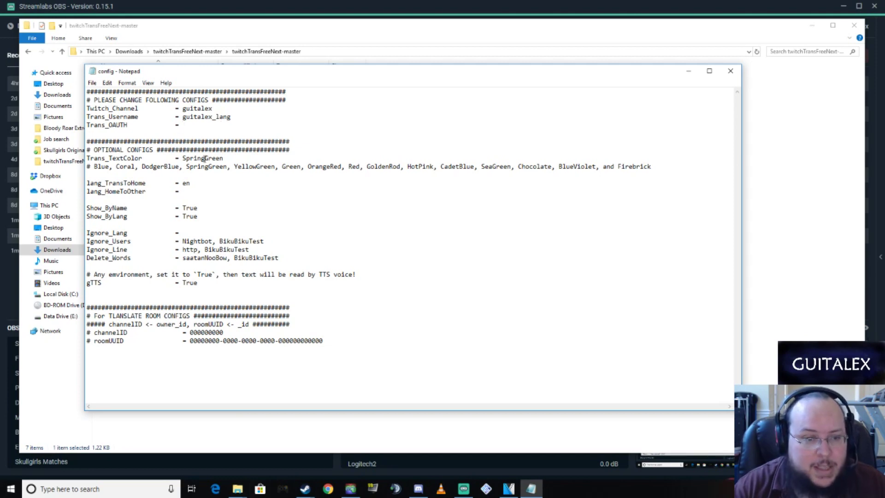
{"action": "left_click_drag", "start_coordinate": [182, 159], "coordinate": [231, 158]}
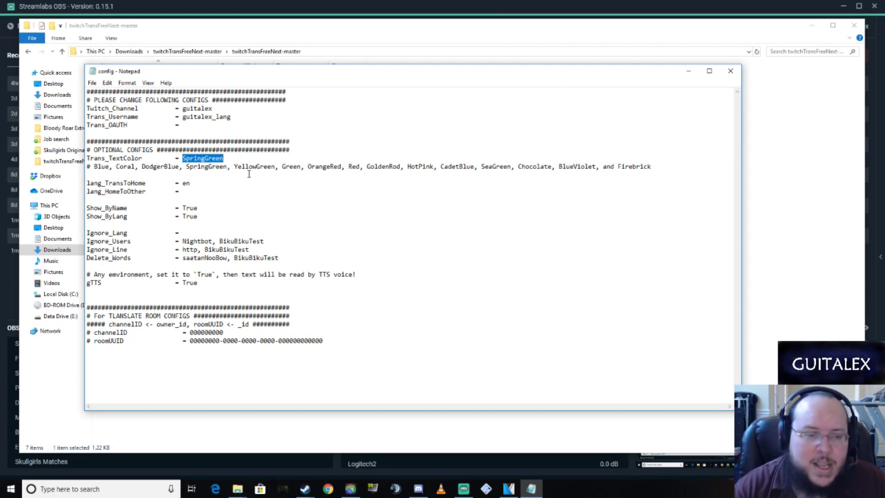
- Highlight the en home language and gTTS True values, then close config.txt with Alt+F4
{"action": "double_click", "coordinate": [186, 183]}
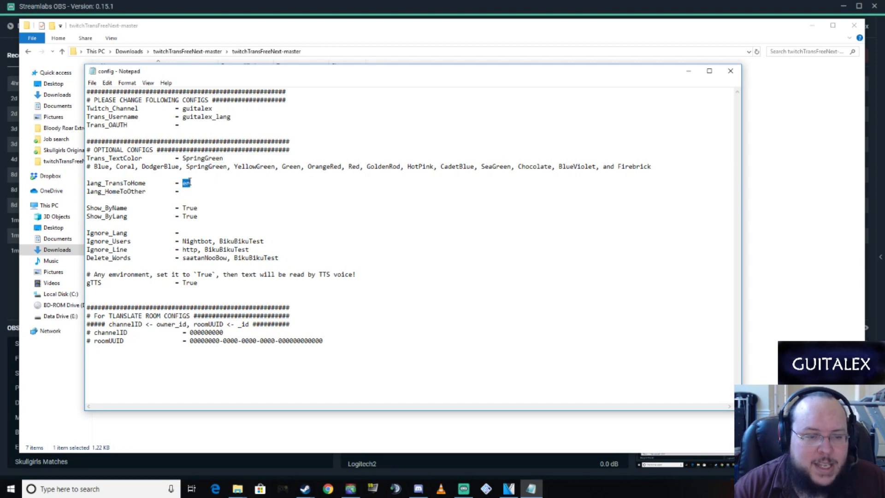
{"action": "left_click", "coordinate": [185, 192]}
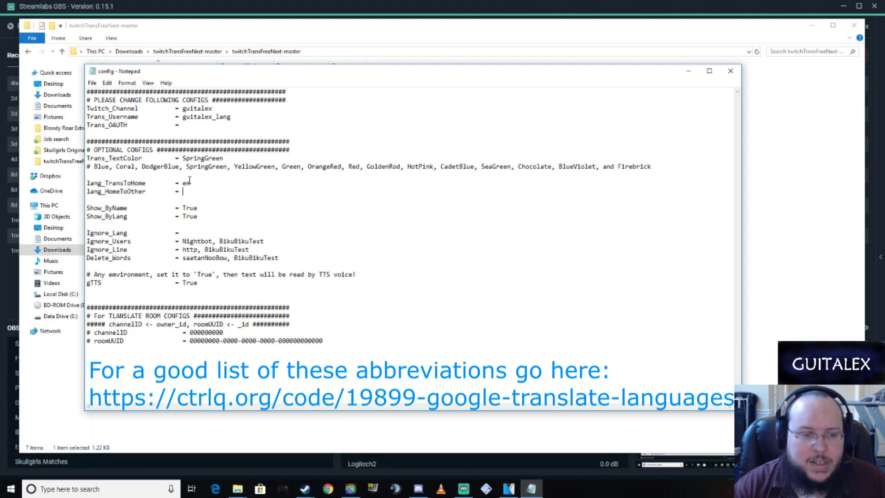
{"action": "double_click", "coordinate": [186, 183]}
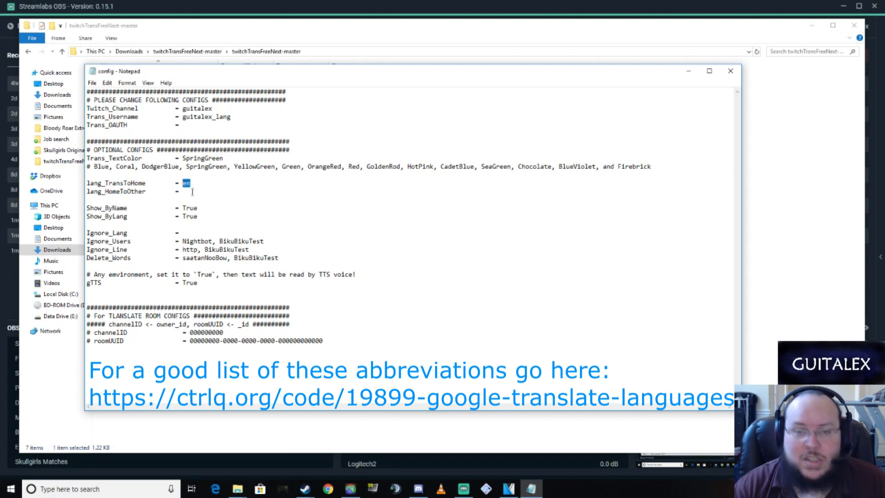
{"action": "double_click", "coordinate": [190, 283]}
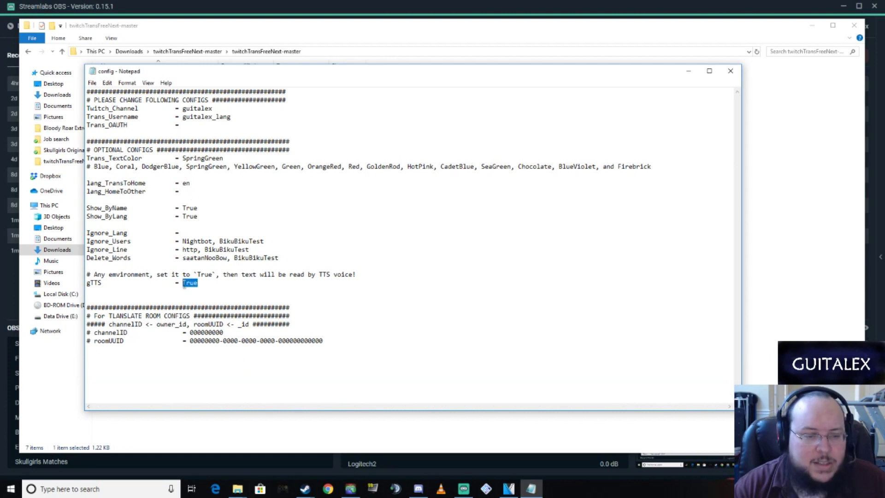
{"action": "left_click", "coordinate": [229, 283]}
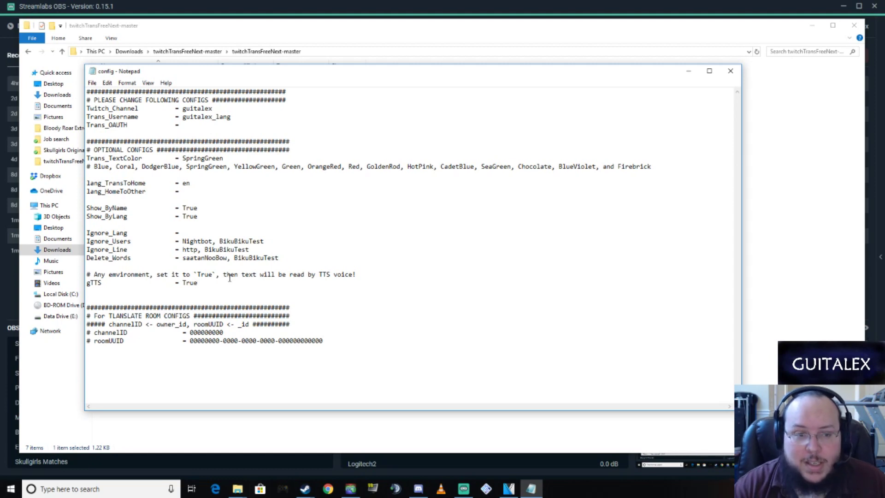
{"action": "left_click", "coordinate": [188, 123]}
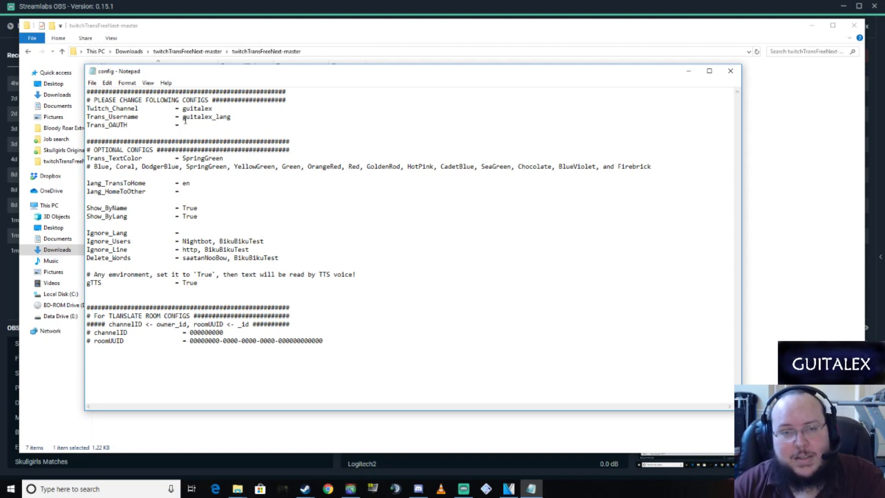
{"action": "key", "text": "alt+F4"}
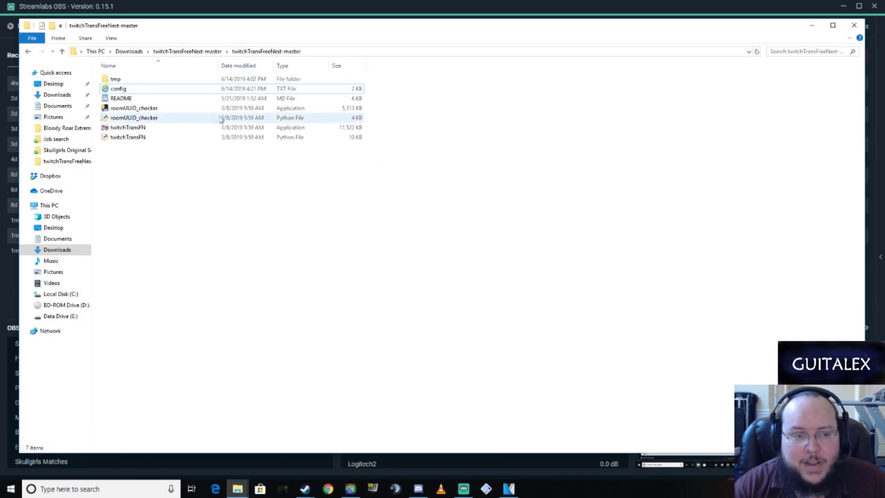
- Launch twitchTransFN.exe and move its console window slightly up
{"action": "double_click", "coordinate": [150, 132]}
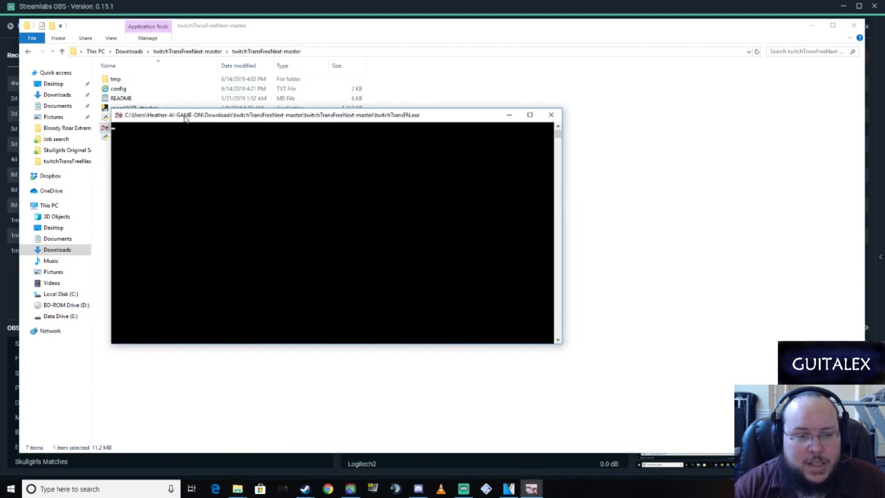
{"action": "left_click_drag", "start_coordinate": [184, 116], "coordinate": [170, 100]}
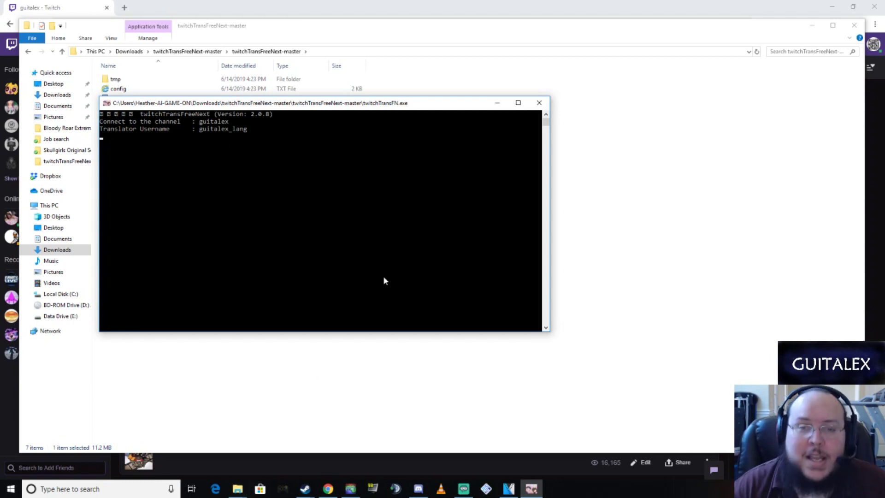
- Bring the Chrome window with the Twitch channel chat to the front
{"action": "left_click", "coordinate": [639, 11]}
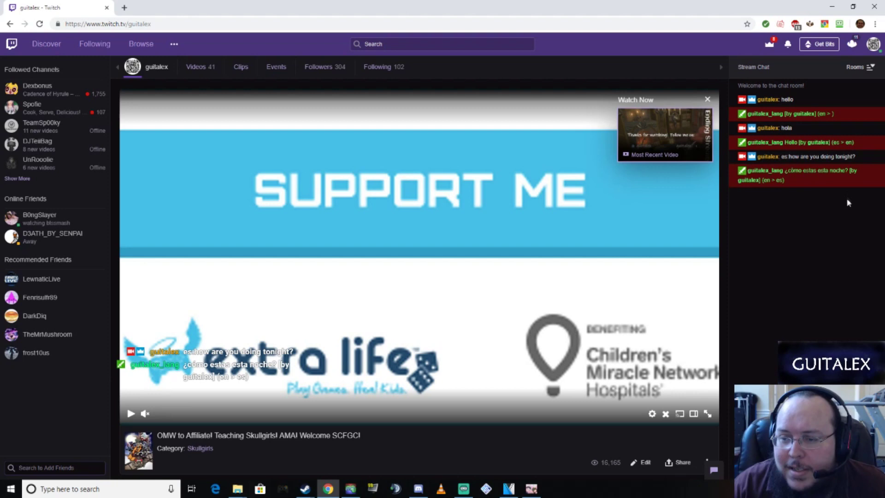
- Copy the bot's Spanish reply '¿cómo estas esta noche?' and send it back into Twitch chat
{"action": "left_click_drag", "start_coordinate": [849, 172], "coordinate": [785, 176]}
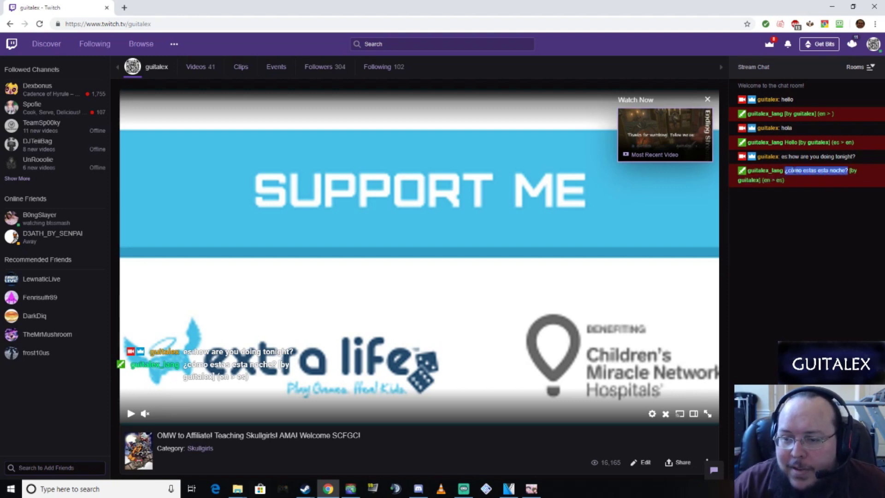
{"action": "right_click", "coordinate": [786, 178]}
{"action": "left_click", "coordinate": [792, 181]}
{"action": "left_click", "coordinate": [806, 465]}
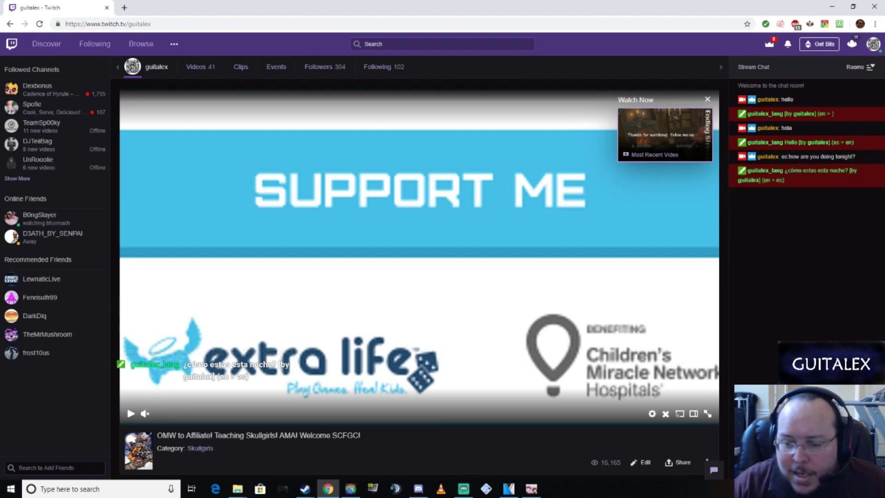
{"action": "key", "text": "ctrl+v"}
{"action": "key", "text": "Return"}
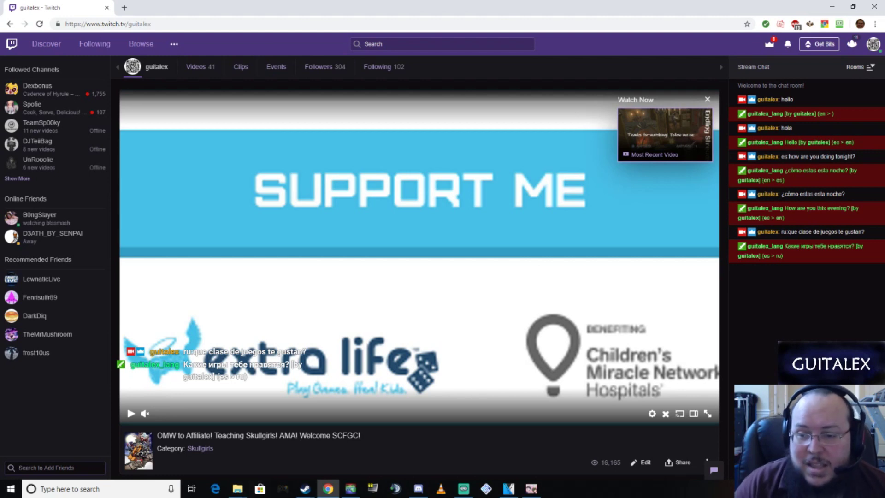
- Select the bot's Russian translation in chat, then deselect it
{"action": "left_click_drag", "start_coordinate": [854, 246], "coordinate": [784, 246]}
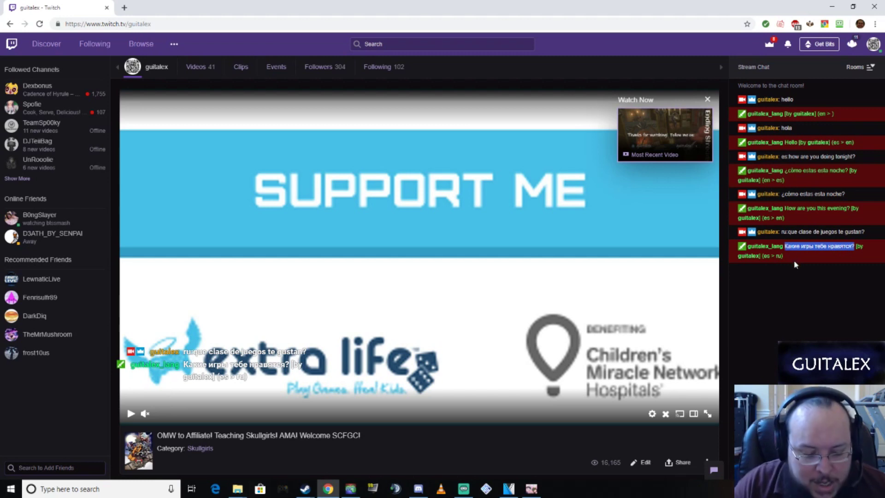
{"action": "left_click", "coordinate": [793, 260]}
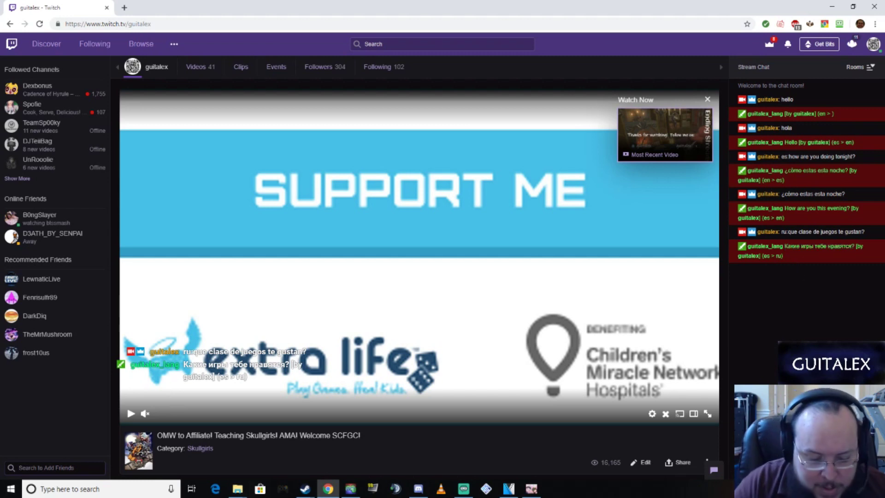